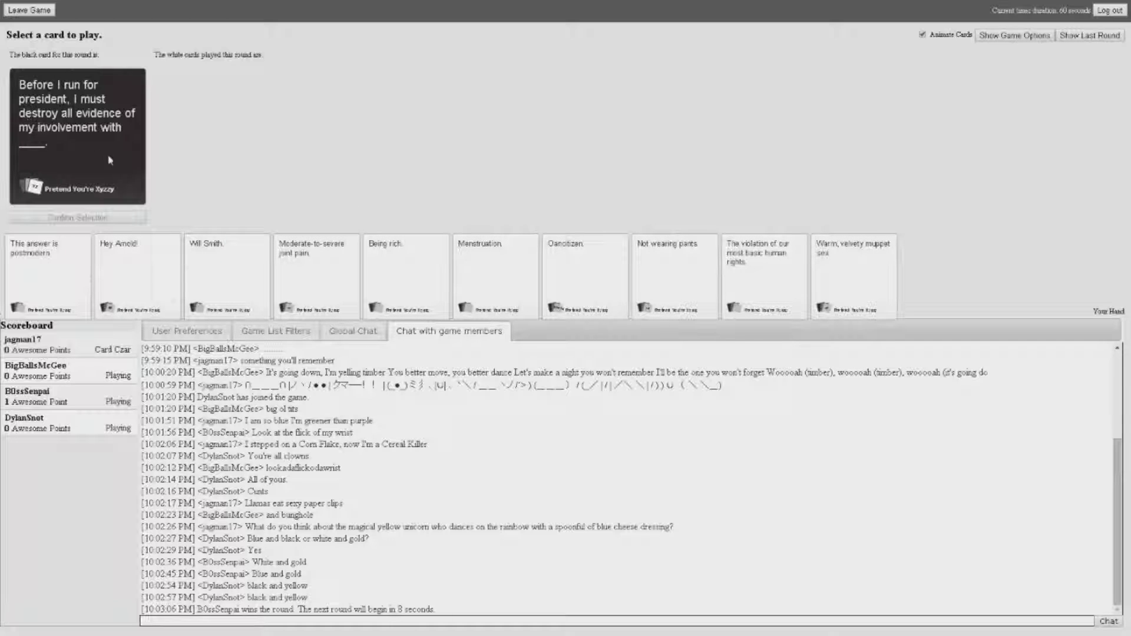
Step: Answer the Obama presidential-evidence card with 'Warm, velvety muppet sex' instead of 'Hey Arnold!'
click(149, 301)
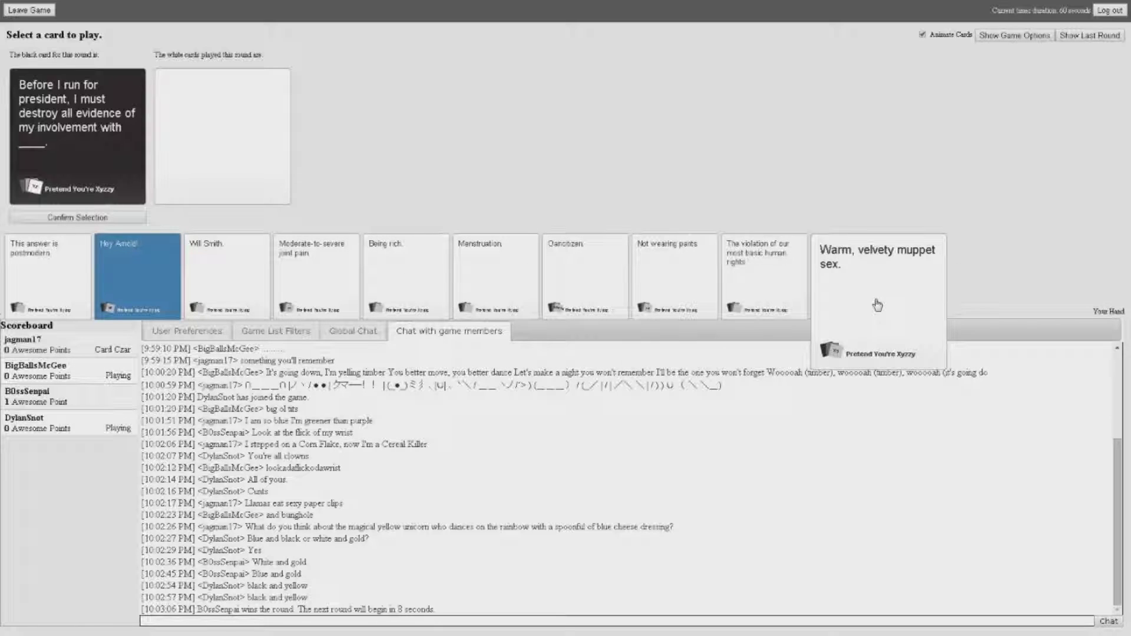
click(866, 314)
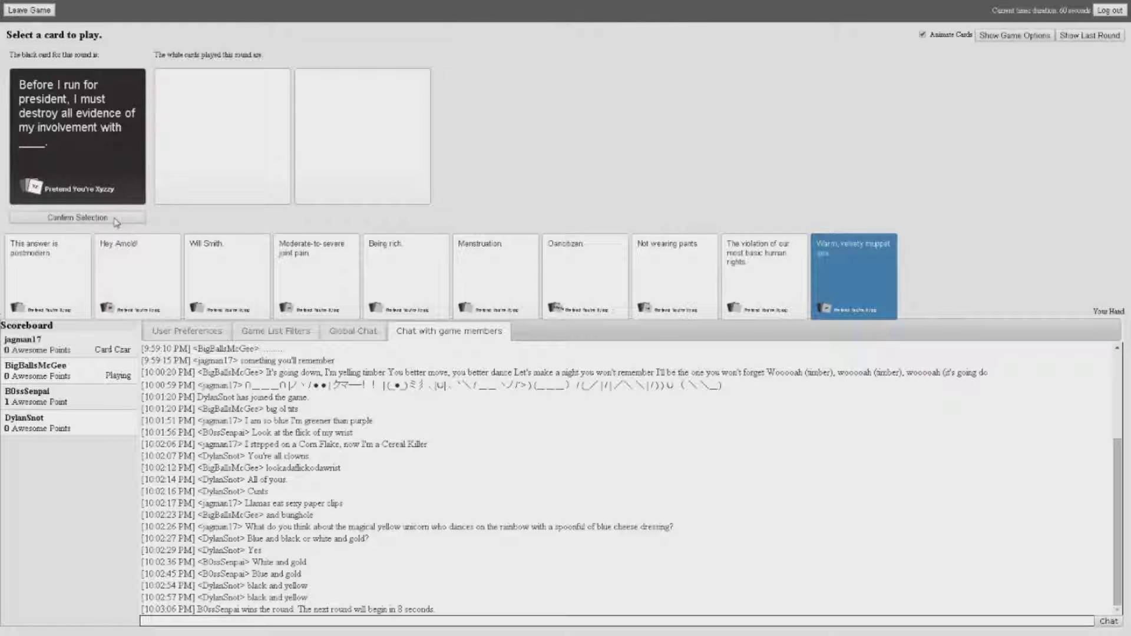
click(78, 218)
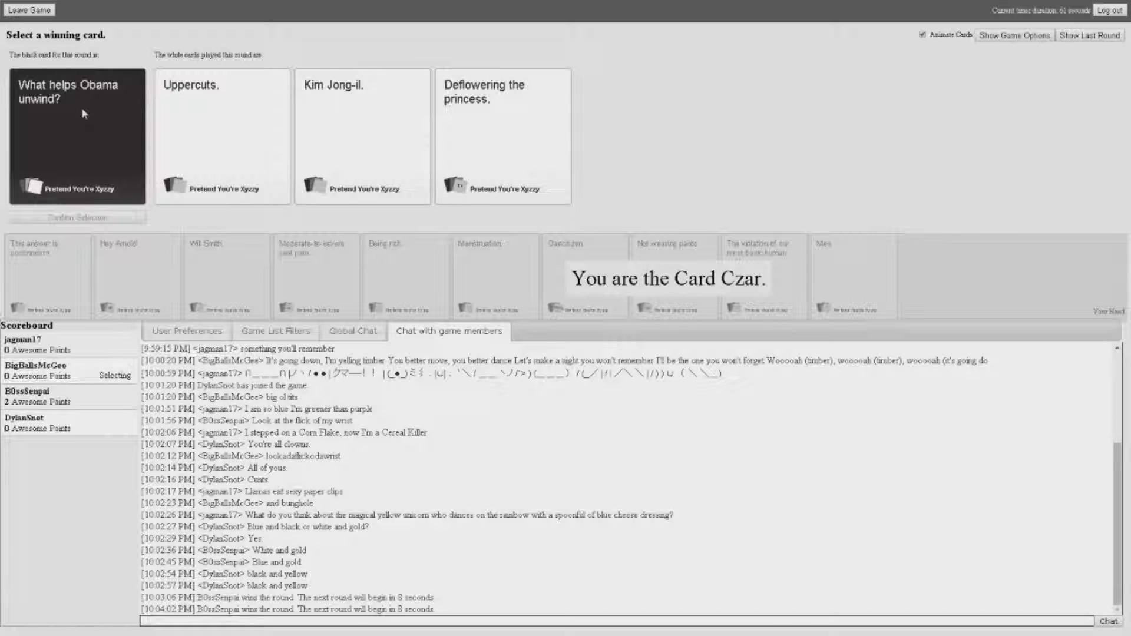
Step: As Card Czar, crown Kim Jong-il the winner of the Obama unwind round
right_click(151, 108)
click(165, 33)
click(373, 152)
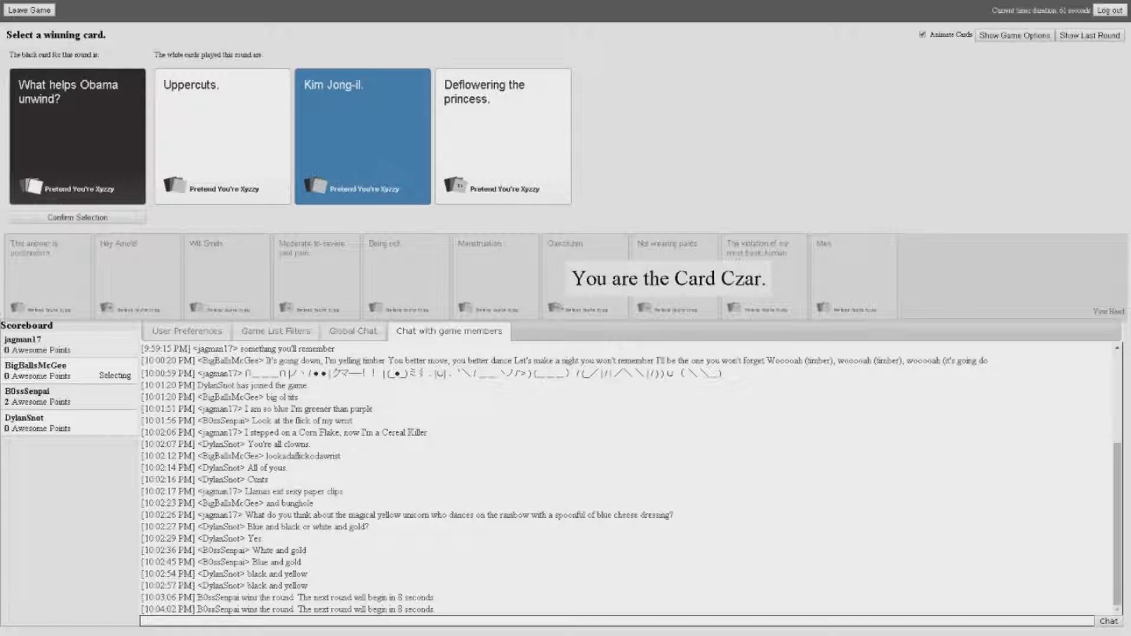
click(93, 218)
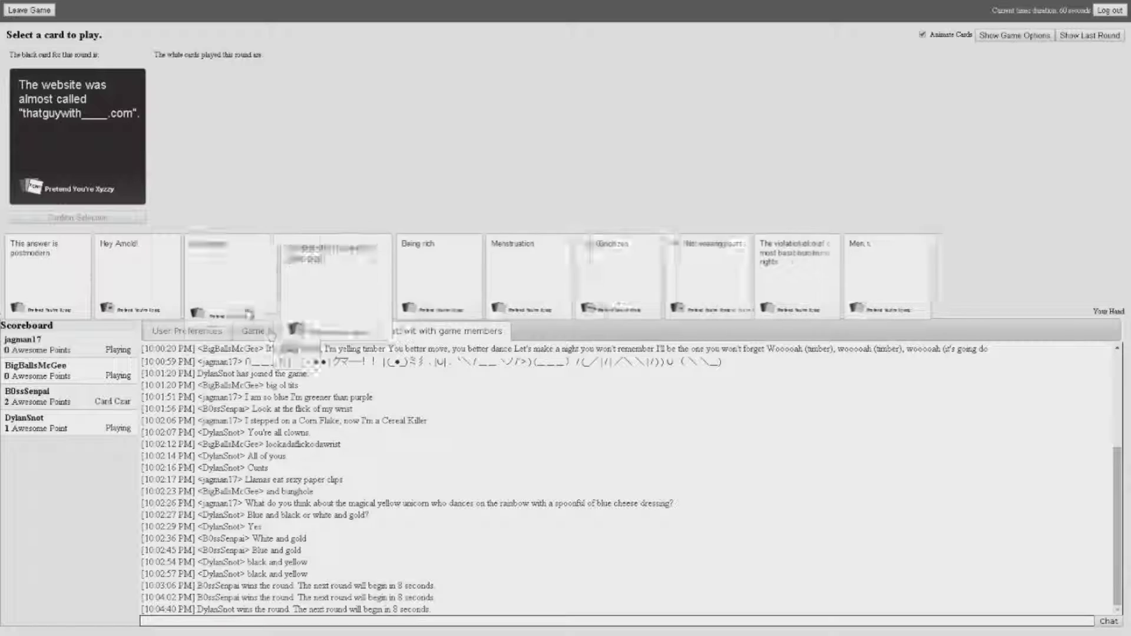
Step: Play 'Moderate-to-severe joint pain.' on the thatguywith____.com black card
click(336, 289)
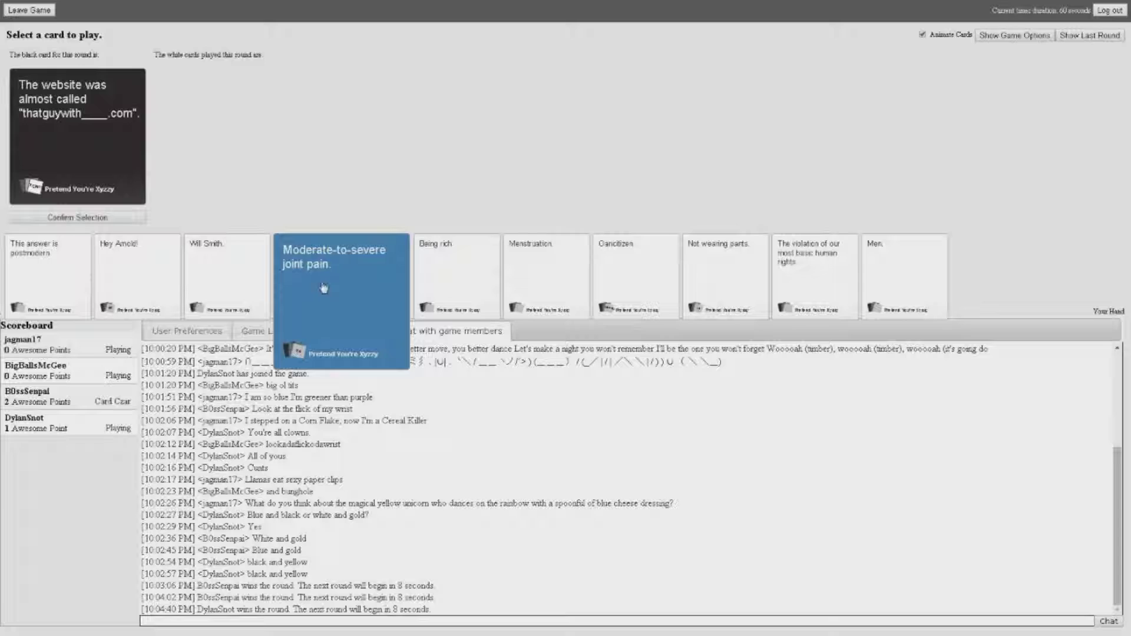
click(79, 218)
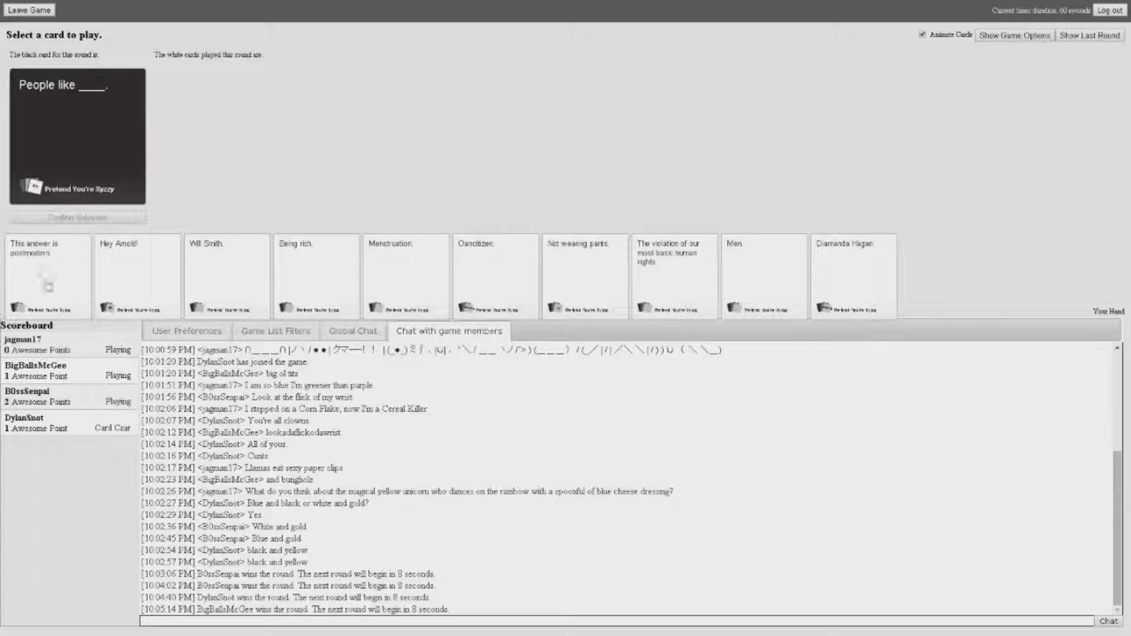
Step: Answer 'People like ____.' with the 'Will Smith.' card
click(246, 284)
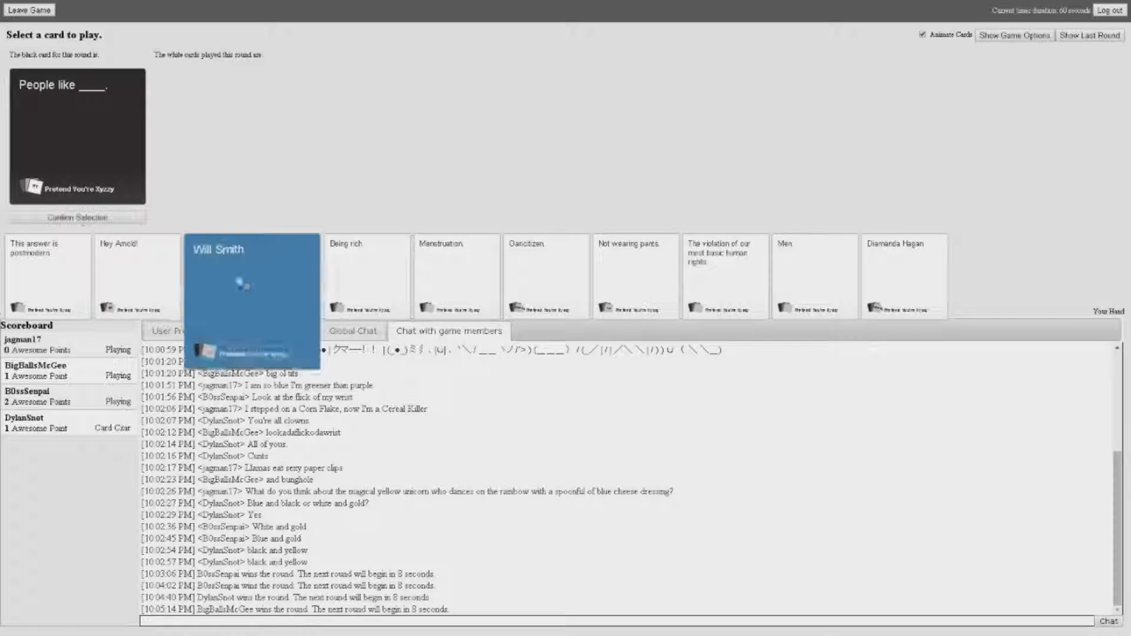
click(78, 218)
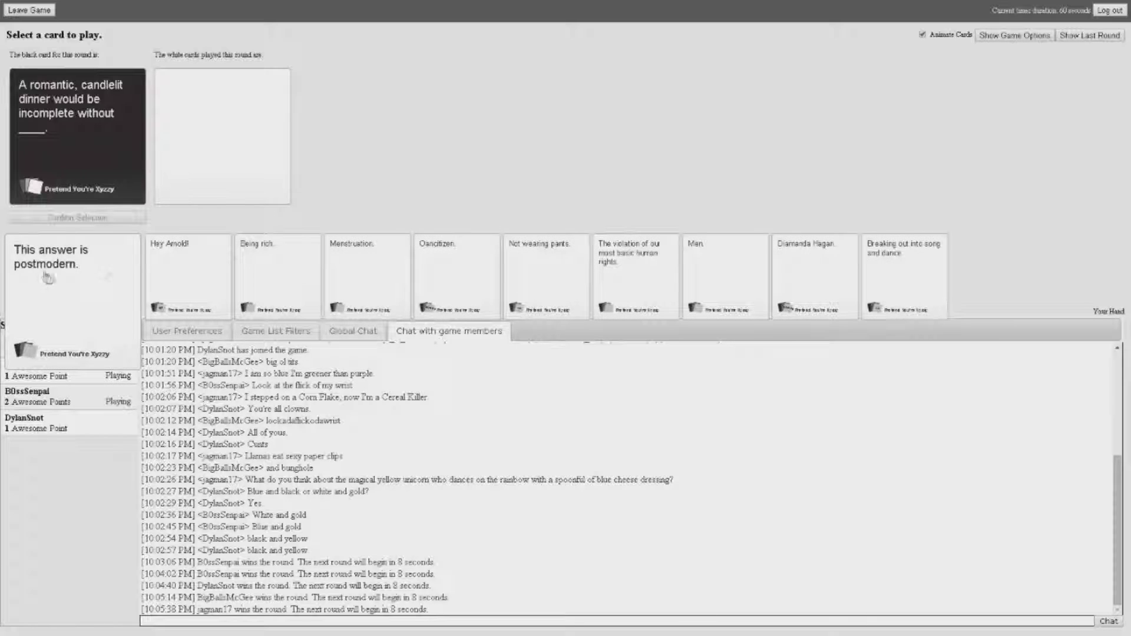
Step: Play 'Menstruation.' on the romantic candlelit dinner black card
click(389, 278)
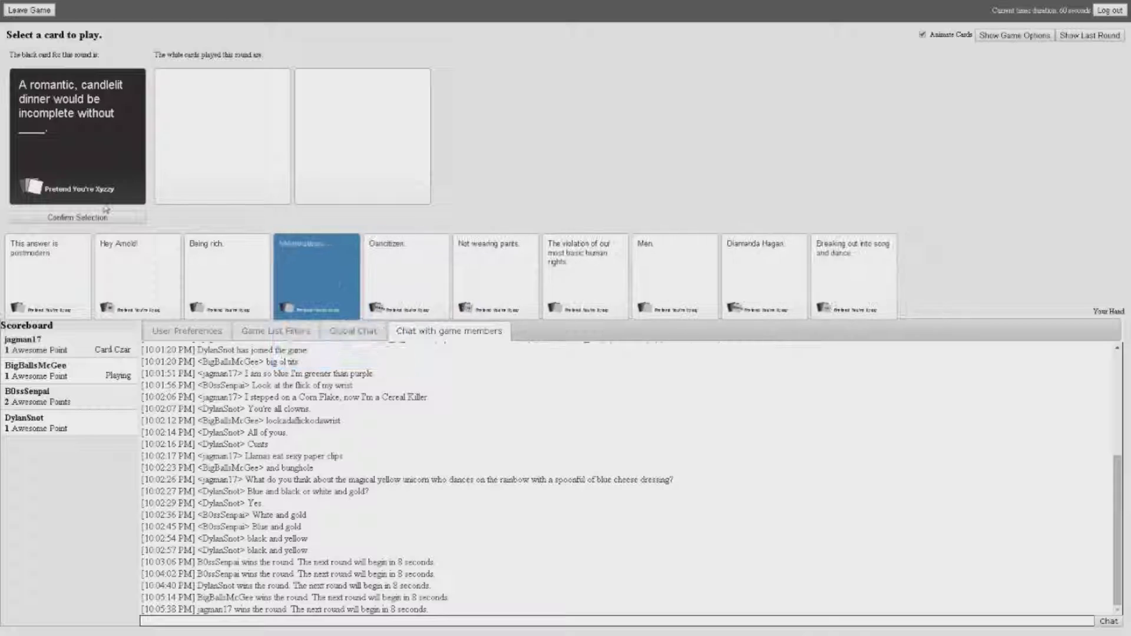
click(78, 218)
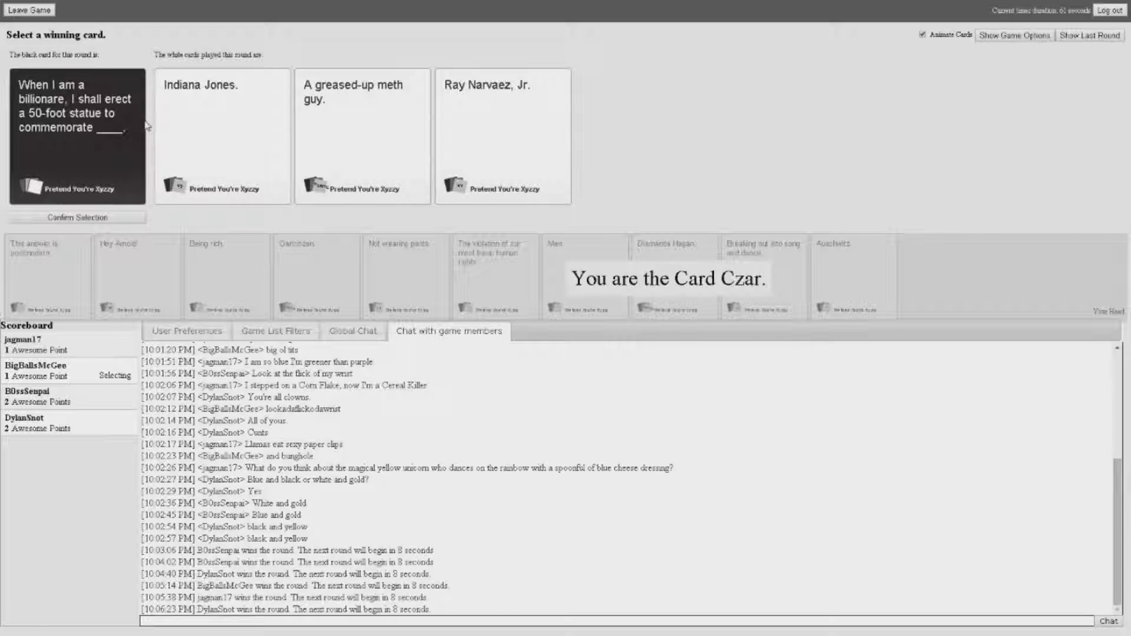
Step: Award the billionaire statue round to the 'Ray Narvaez, Jr.' answer
click(446, 142)
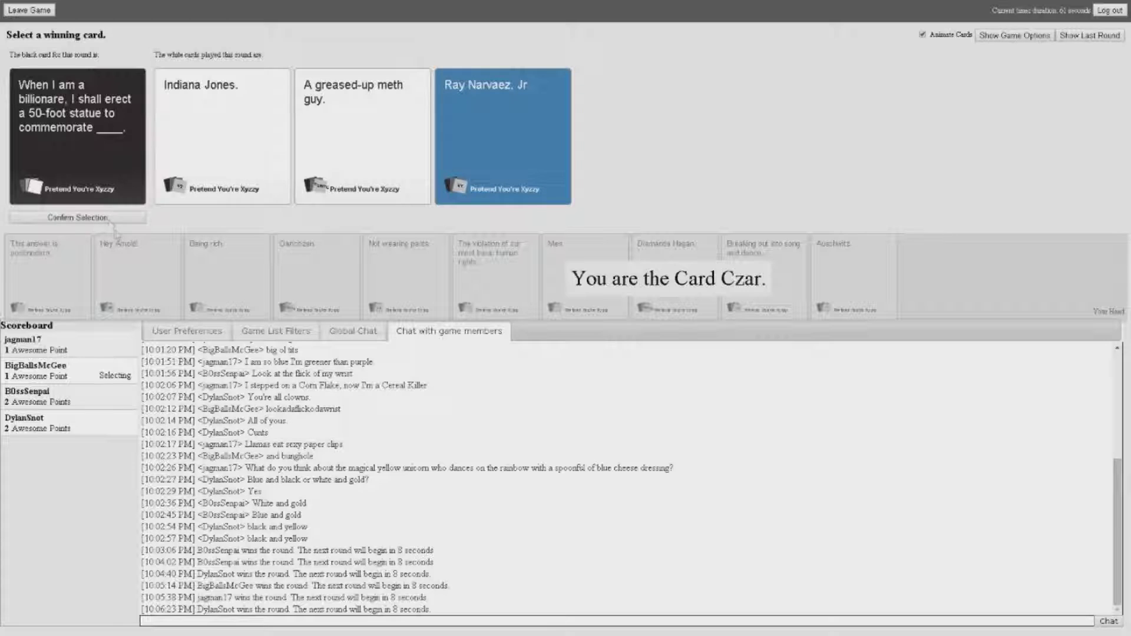
click(78, 217)
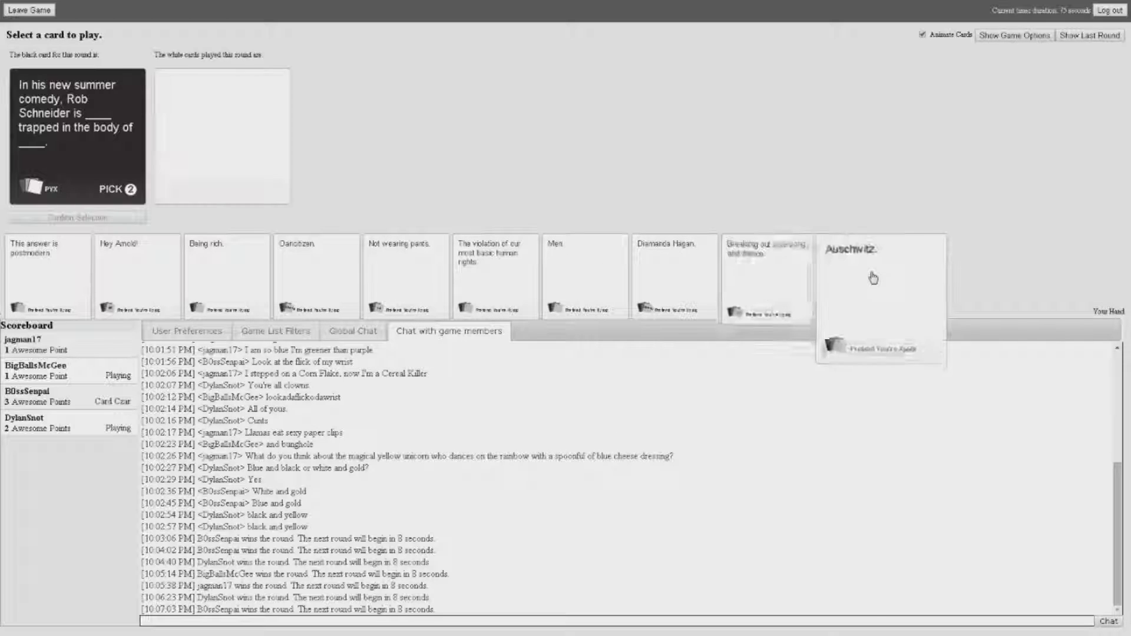
Step: Fill the Rob Schneider blanks with 'The violation of our most basic human rights.' and 'Hey Arnold!'
click(794, 280)
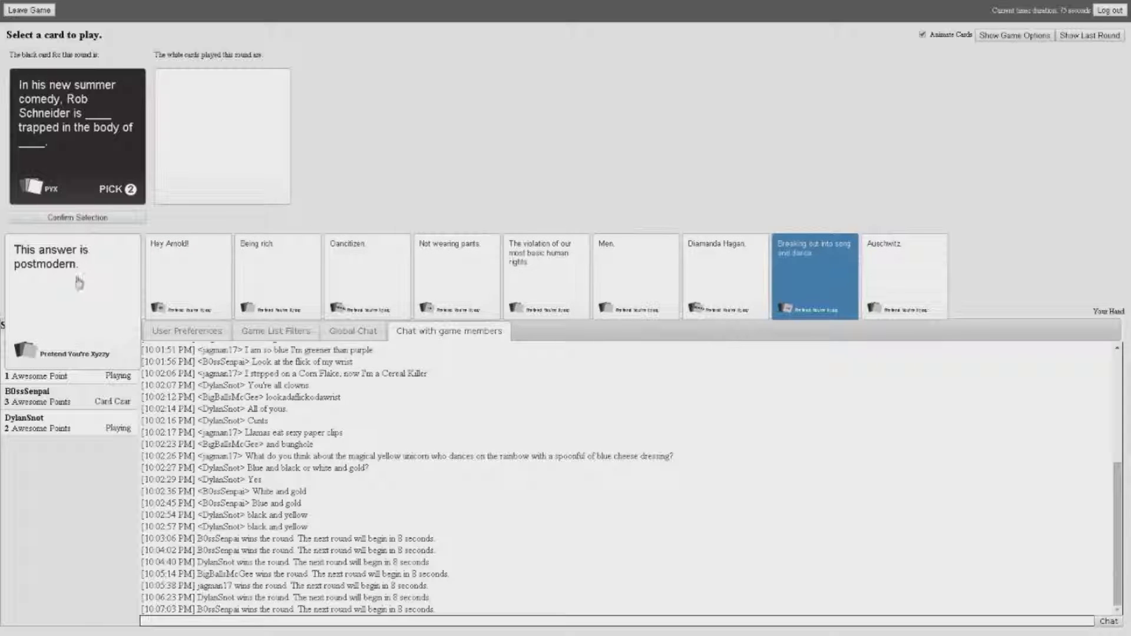
click(171, 294)
click(557, 279)
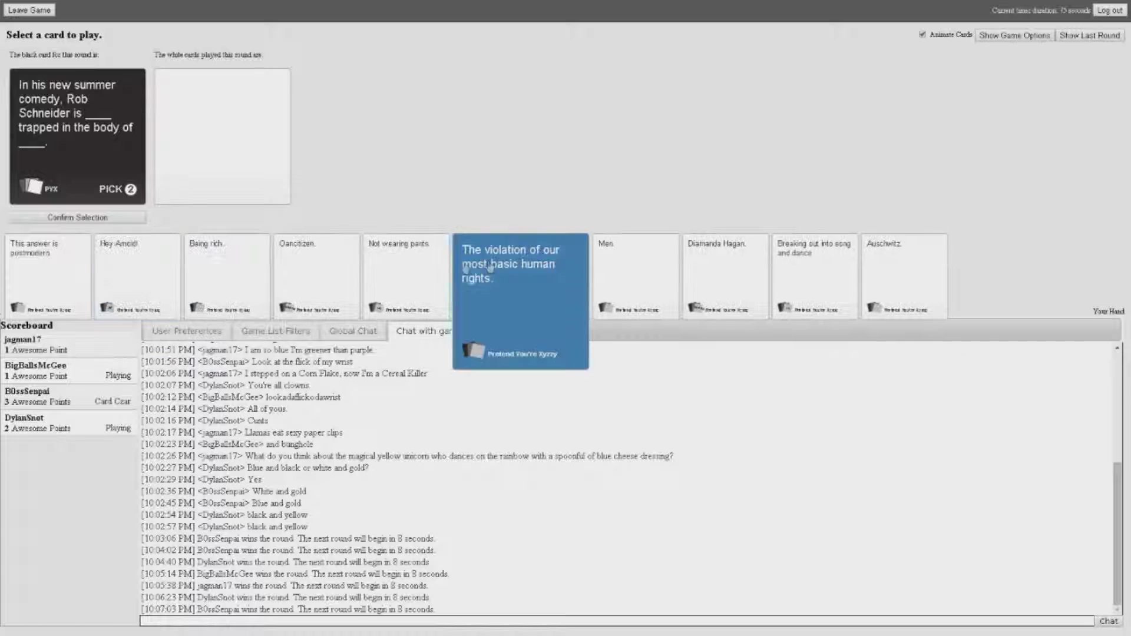
click(97, 219)
click(113, 256)
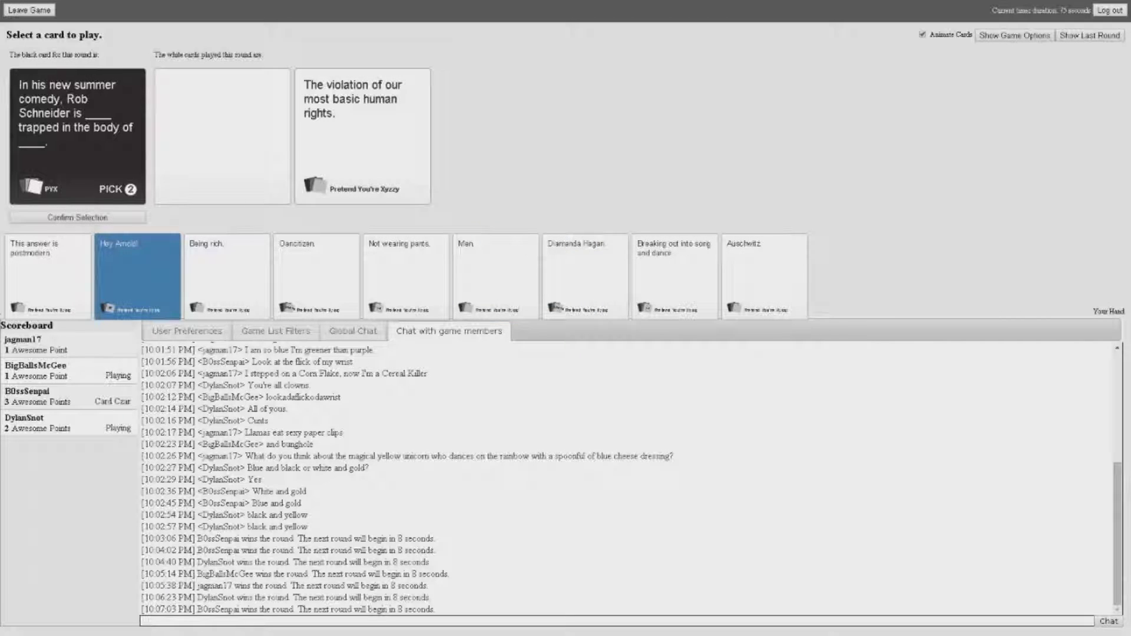
click(100, 219)
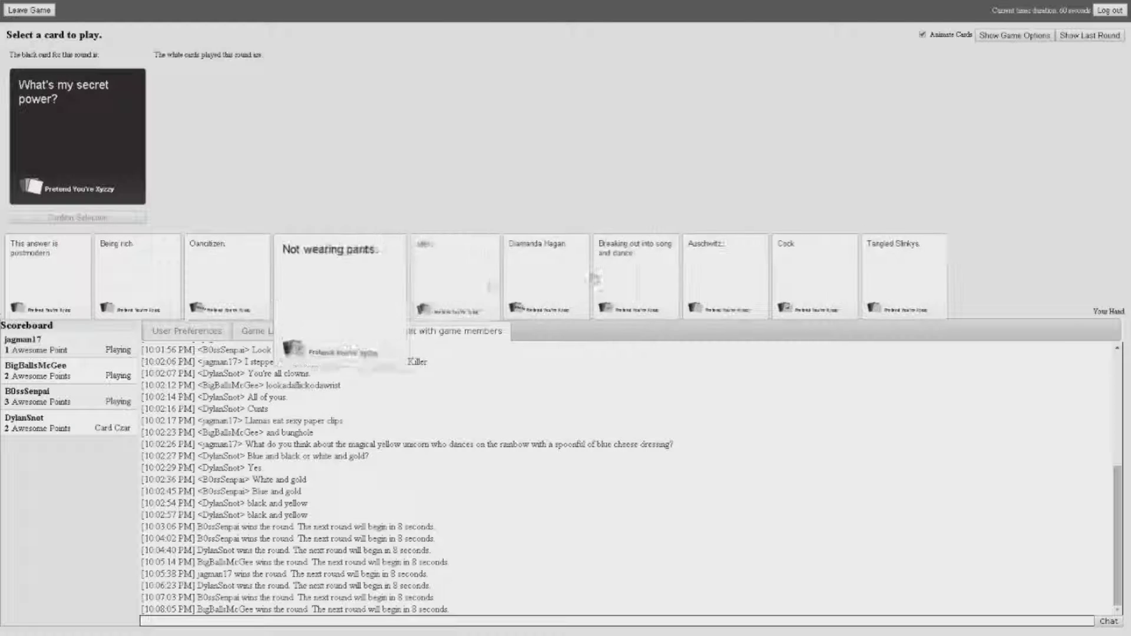
Step: Play 'Cock.' as the answer to the secret power card
click(786, 274)
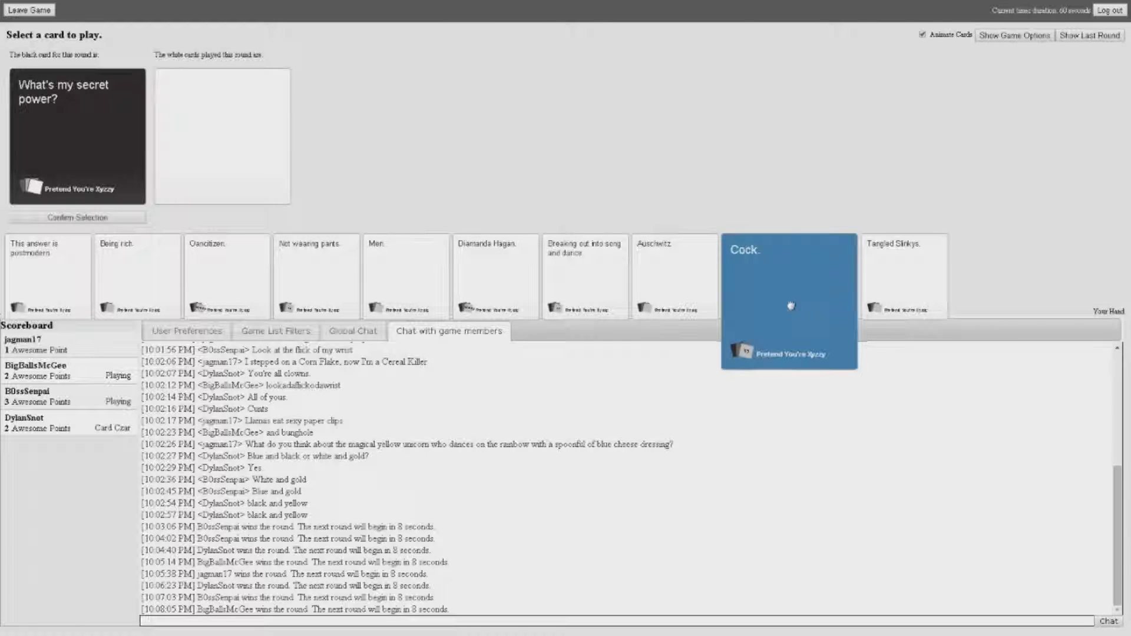
click(125, 221)
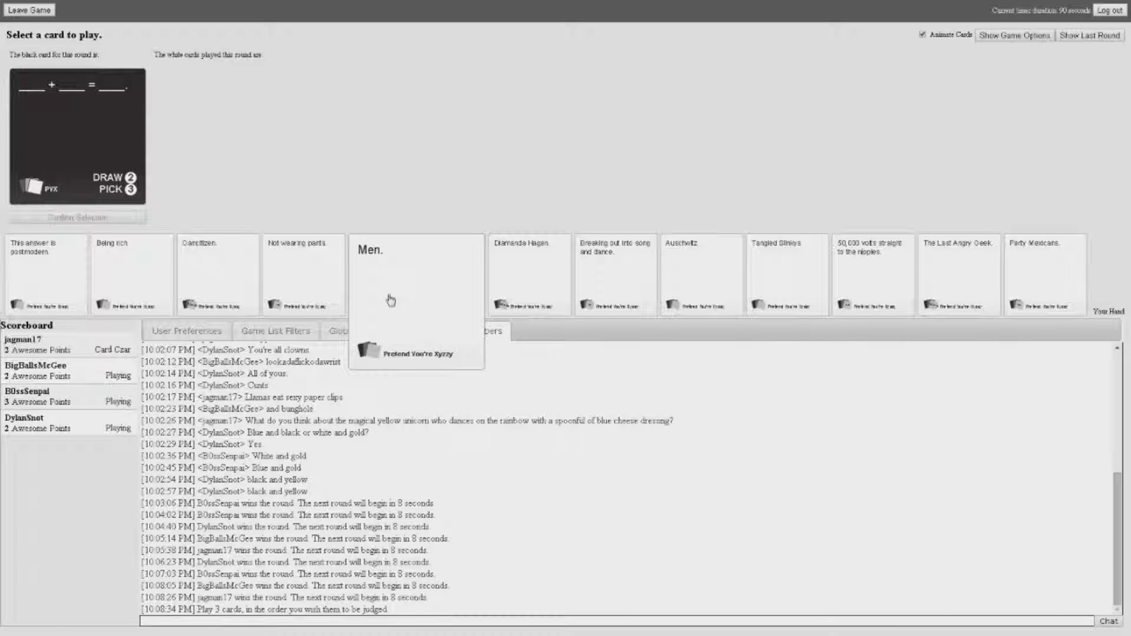
Step: Play 'Being rich.', 'Auschwitz.' and 'Tangled Slinkys.' into the ____ + ____ = ____ card
click(148, 278)
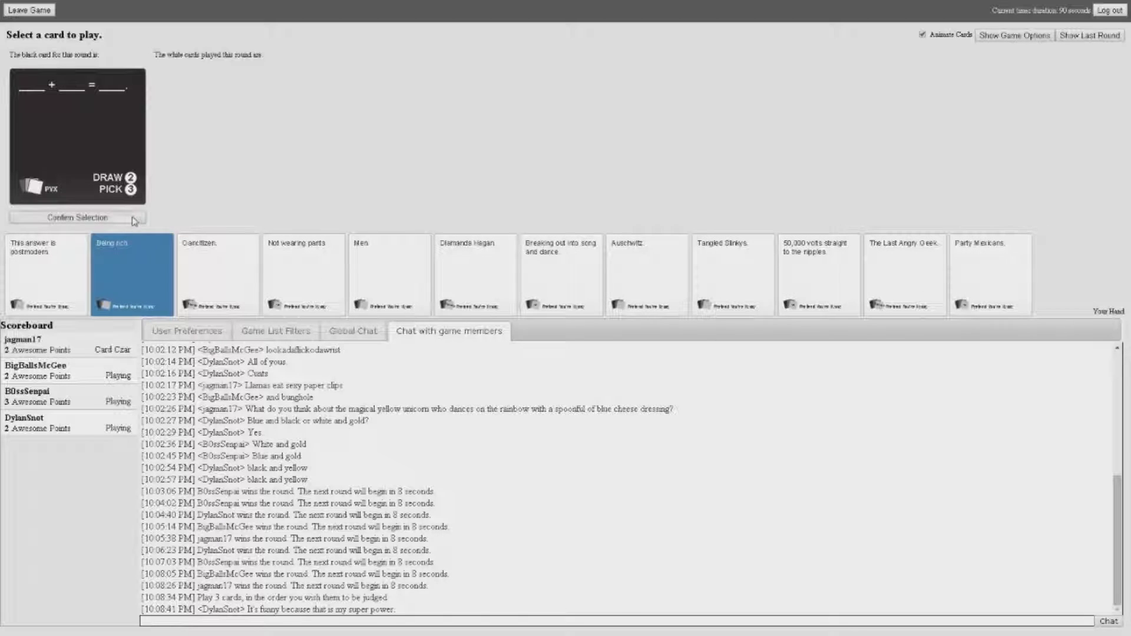
click(639, 294)
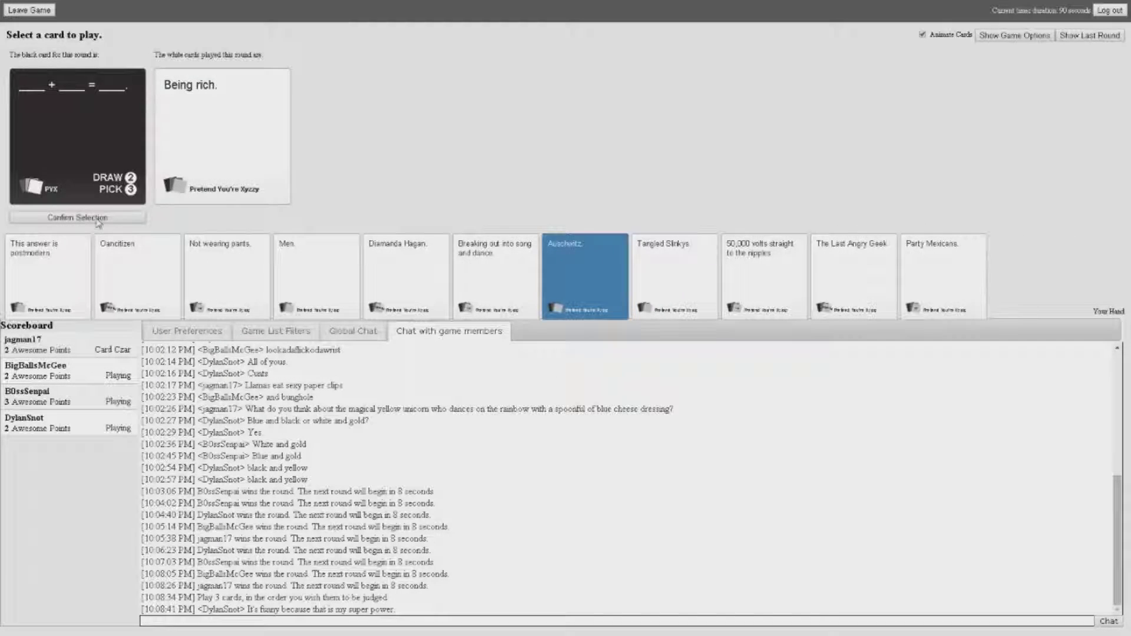
key(Return)
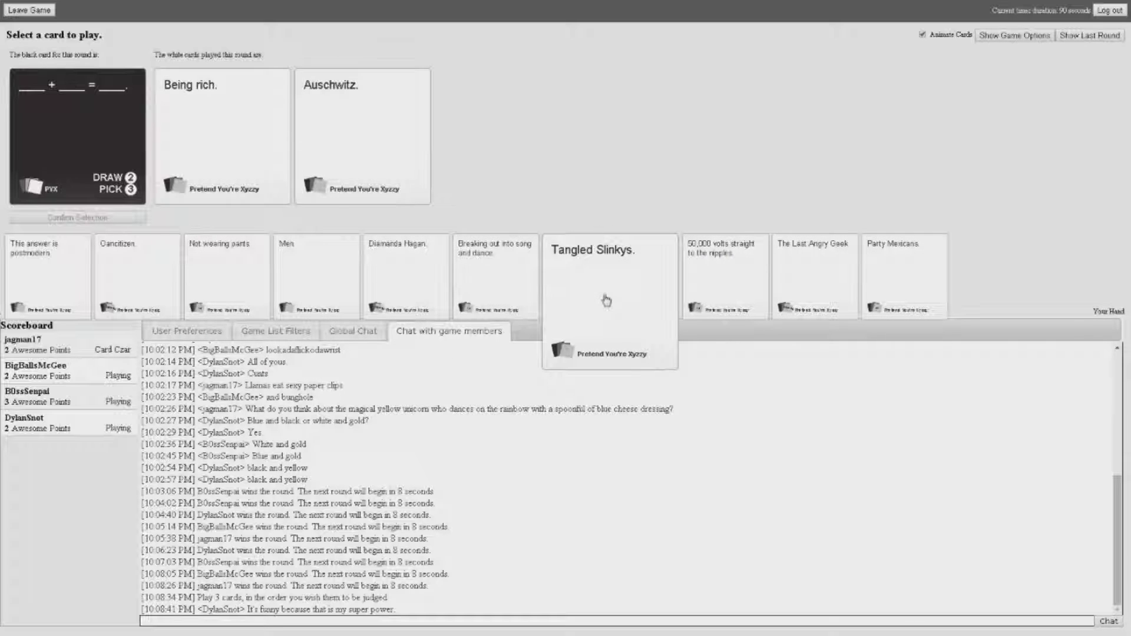
click(588, 299)
click(78, 217)
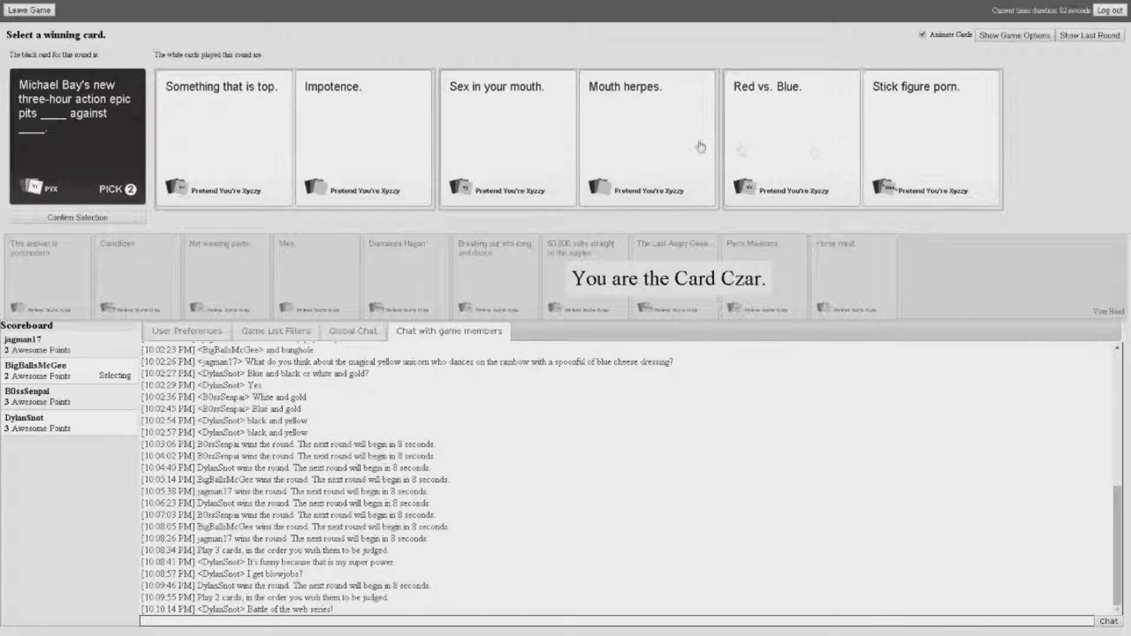
Step: Pick the 'Sex in your mouth.' / 'Mouth herpes.' pair as the Michael Bay winner
click(605, 115)
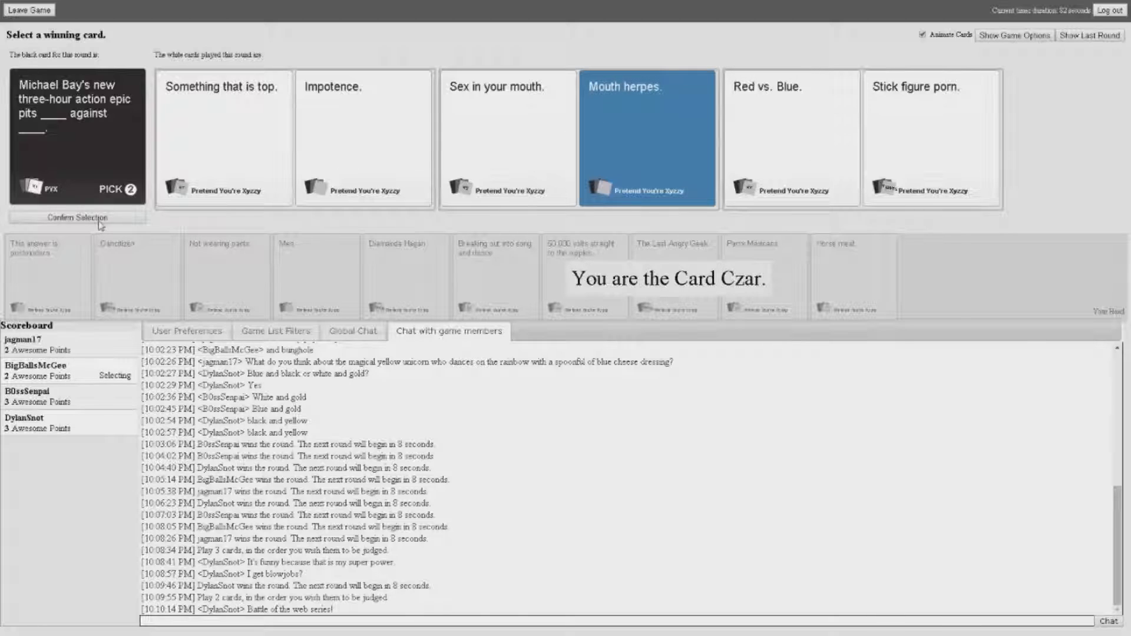
click(78, 217)
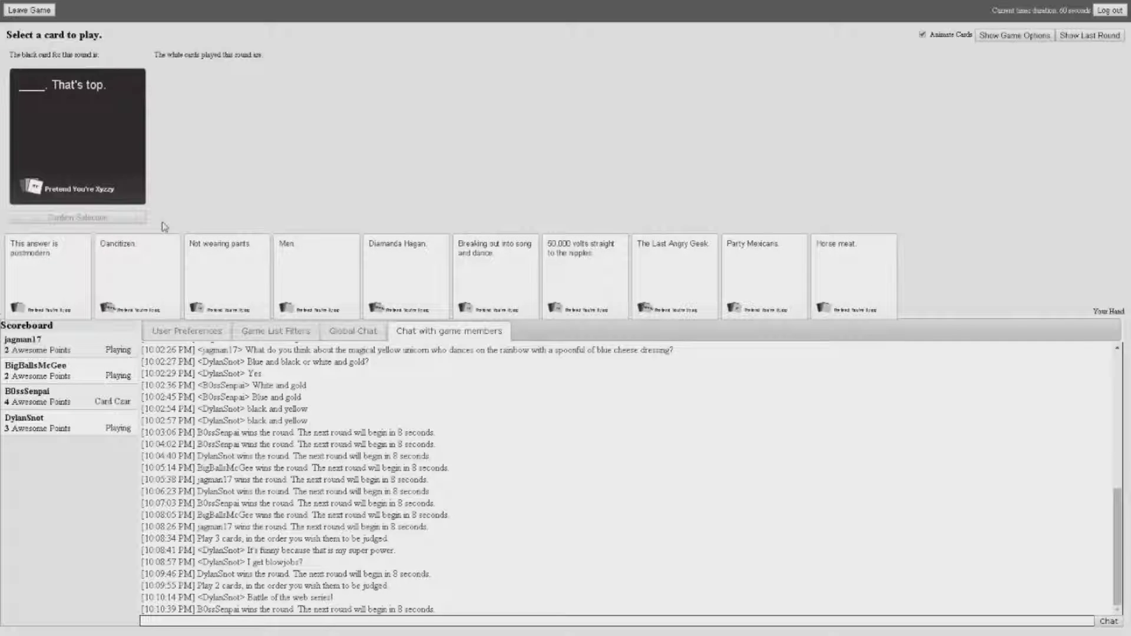
Step: Play '50,000 volts straight to the nipples.' for the That's top. card, replacing 'Not wearing pants.'
click(277, 280)
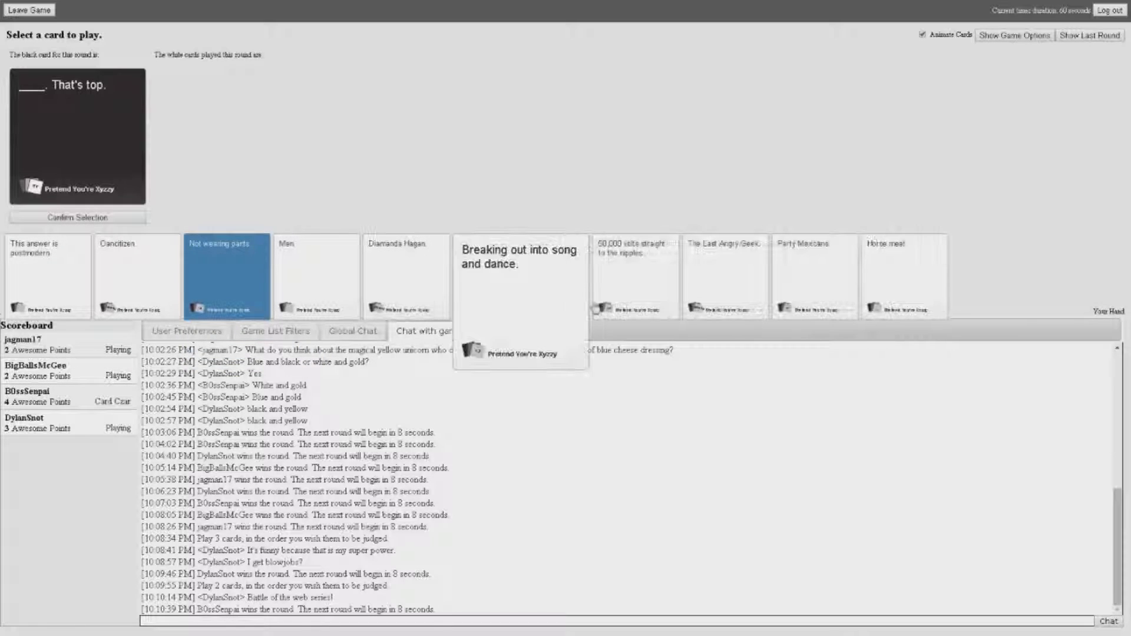
click(586, 274)
click(121, 218)
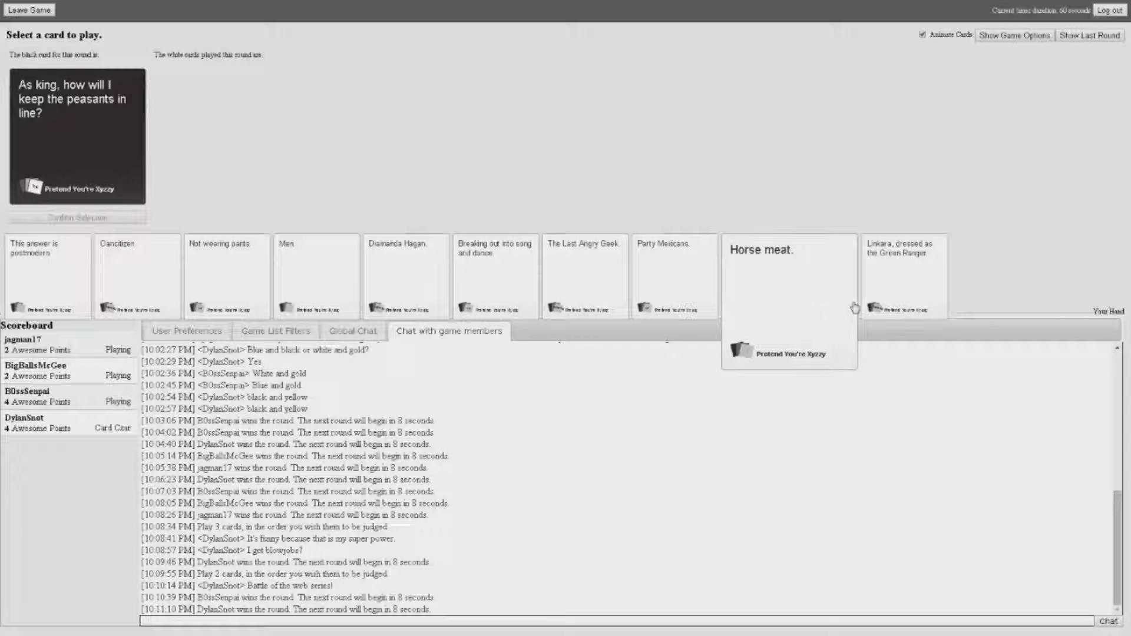
Step: Submit 'Party Mexicans.' as the white card for the peasants-in-line prompt
click(660, 283)
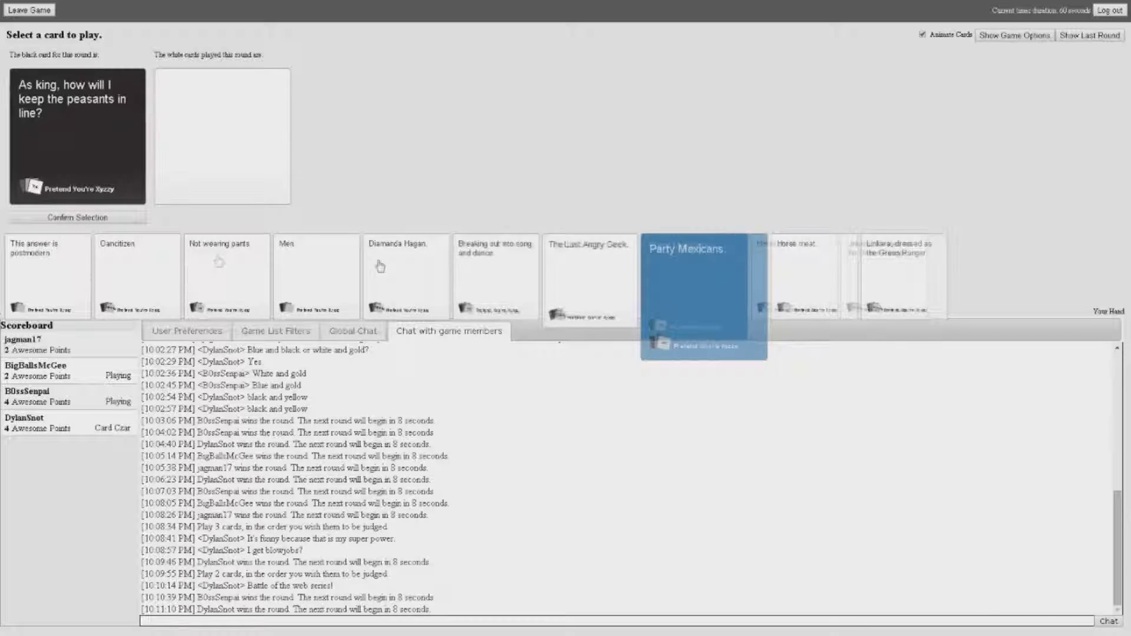
click(115, 219)
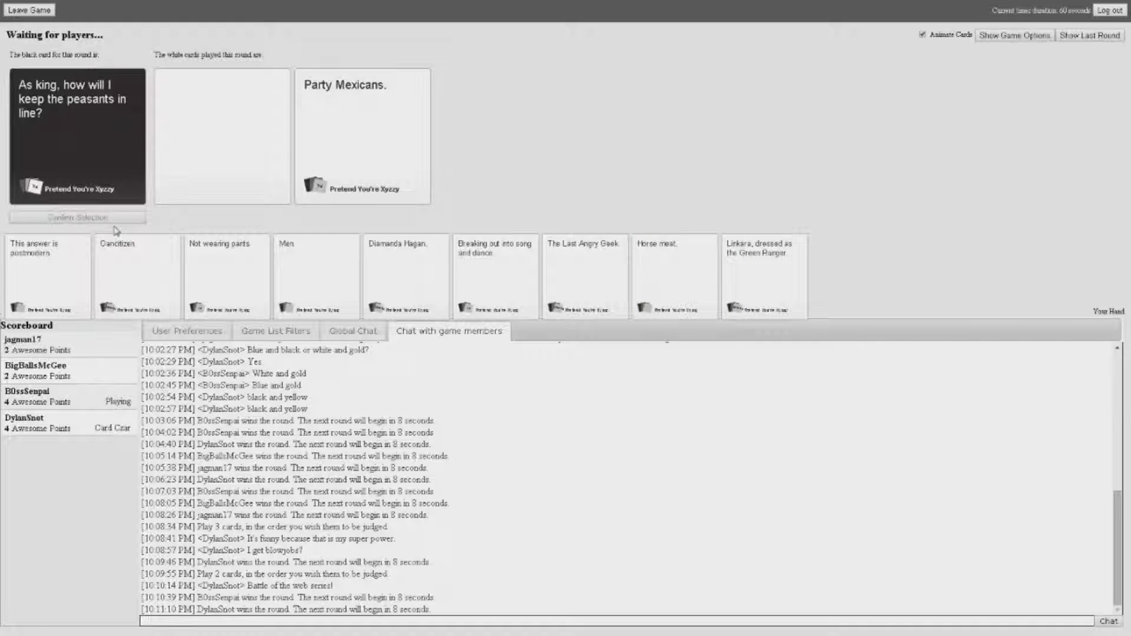